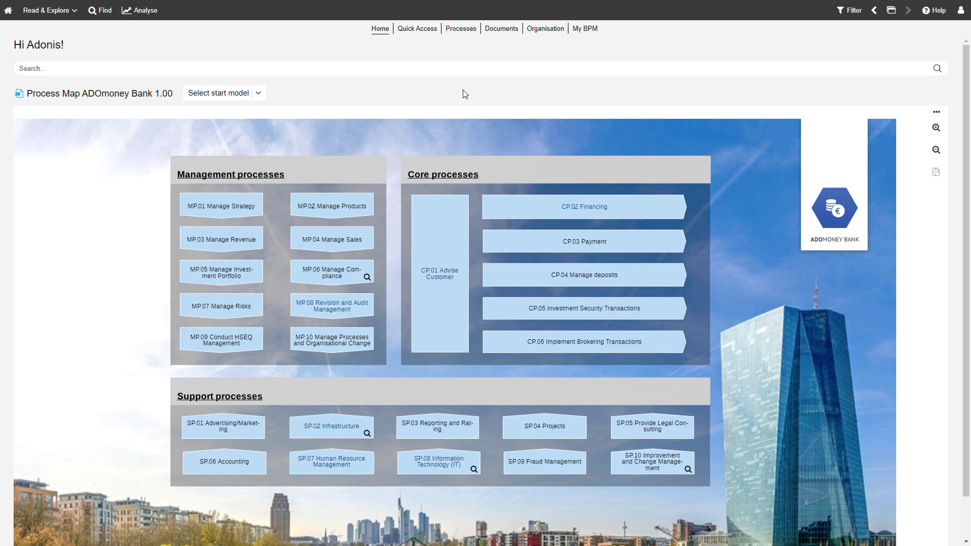
Open the CP.01 Advise Customer model, drill into CP.01.00 Create new customer, then return home
{"action": "left_click", "coordinate": [437, 282]}
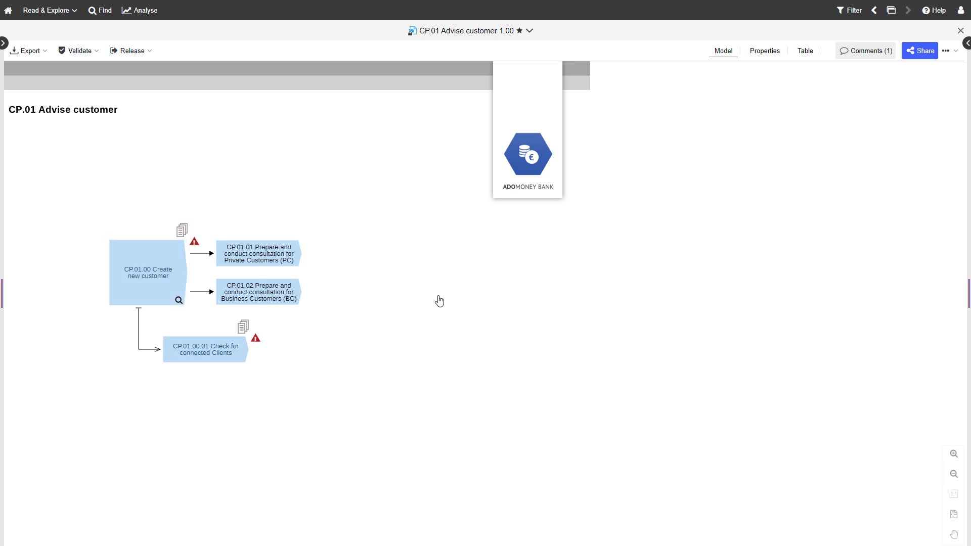
{"action": "left_click", "coordinate": [147, 281]}
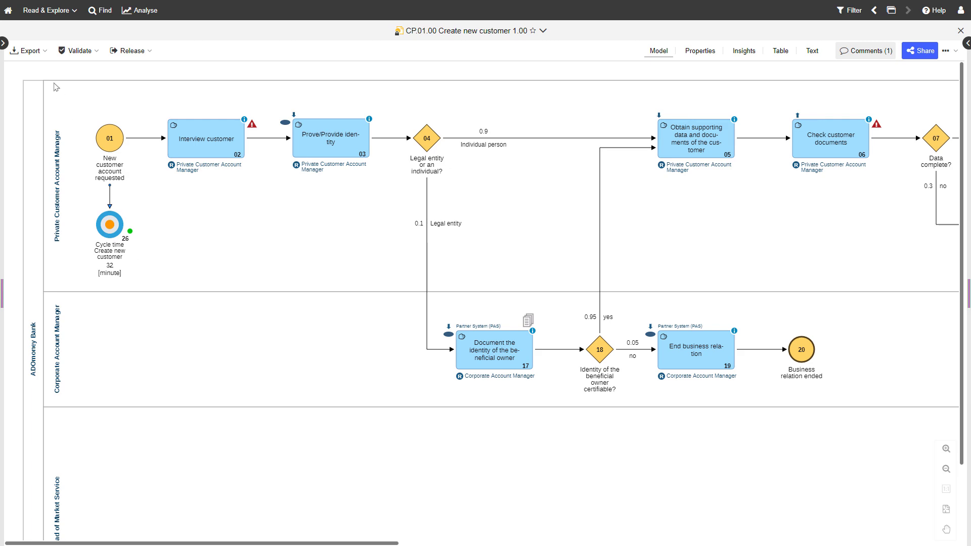
{"action": "left_click", "coordinate": [9, 13]}
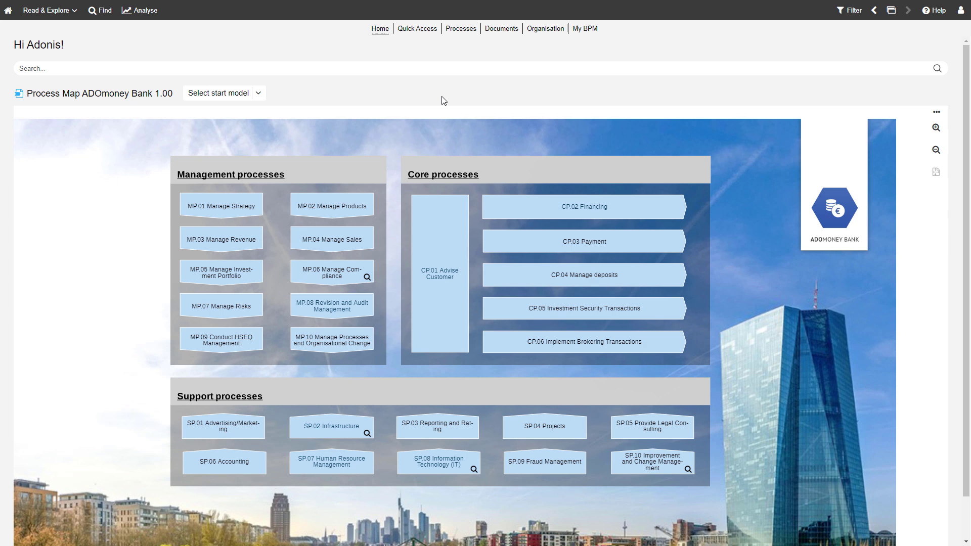
Set the ADOmoney Bank organizational chart as start model, then restore the default process map
{"action": "left_click", "coordinate": [260, 95]}
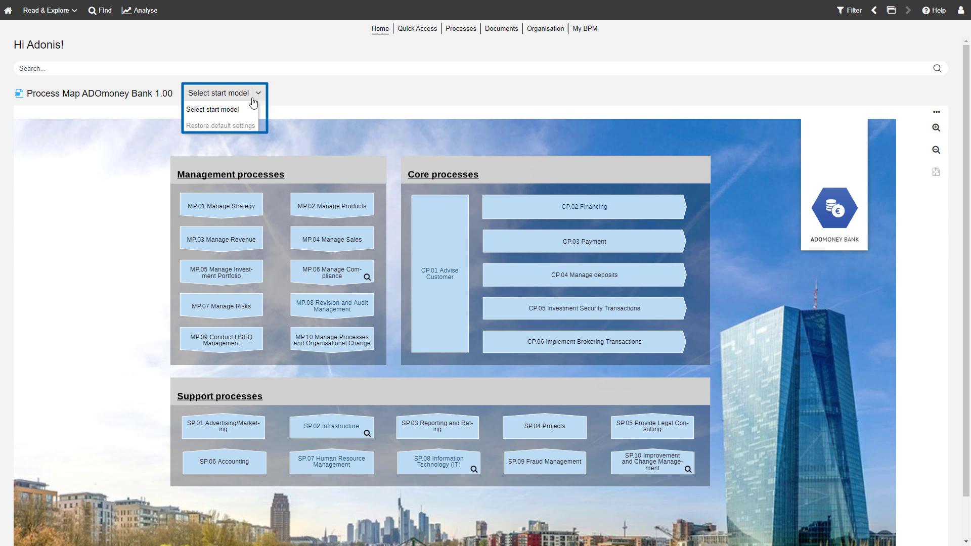
{"action": "left_click", "coordinate": [248, 112]}
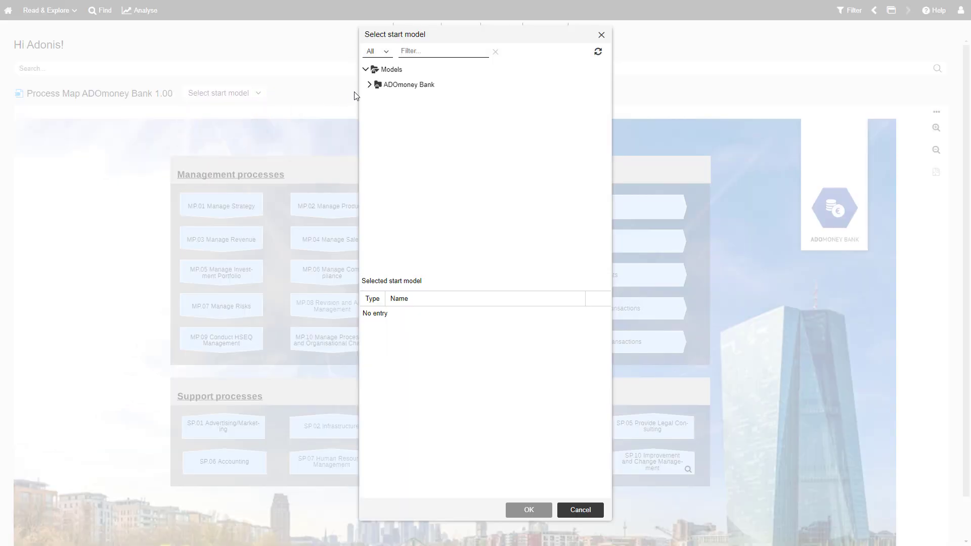
{"action": "left_click", "coordinate": [370, 85]}
{"action": "left_click", "coordinate": [372, 115]}
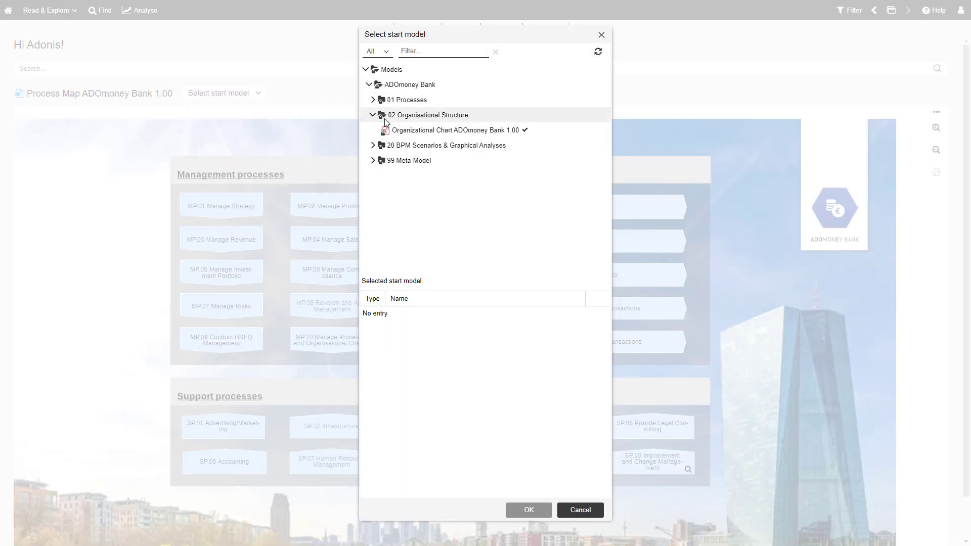
{"action": "left_click", "coordinate": [466, 131]}
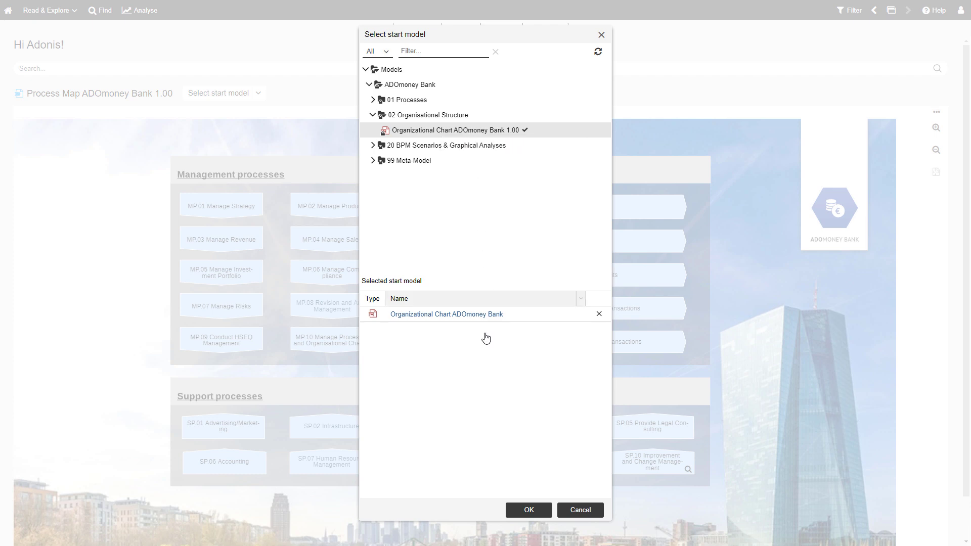
{"action": "left_click", "coordinate": [529, 511]}
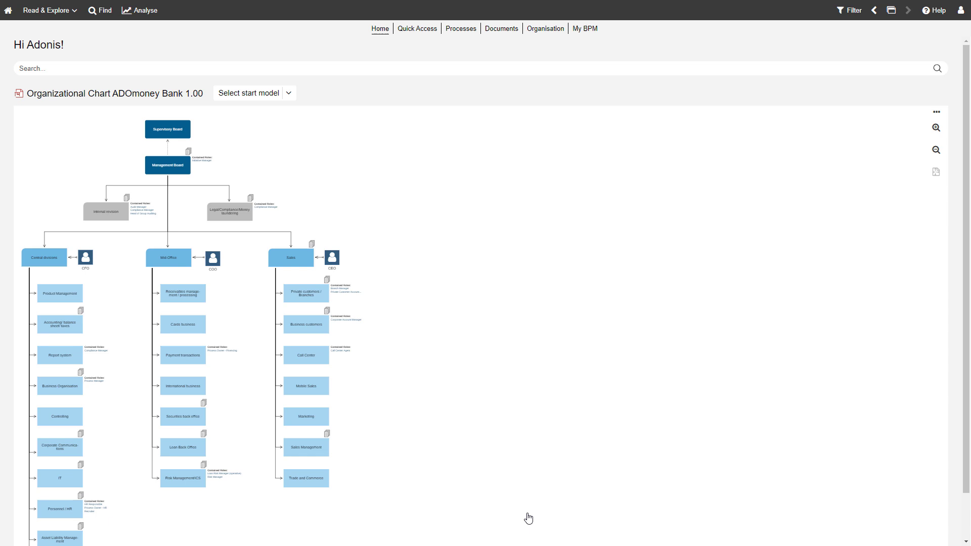
{"action": "left_click", "coordinate": [291, 97]}
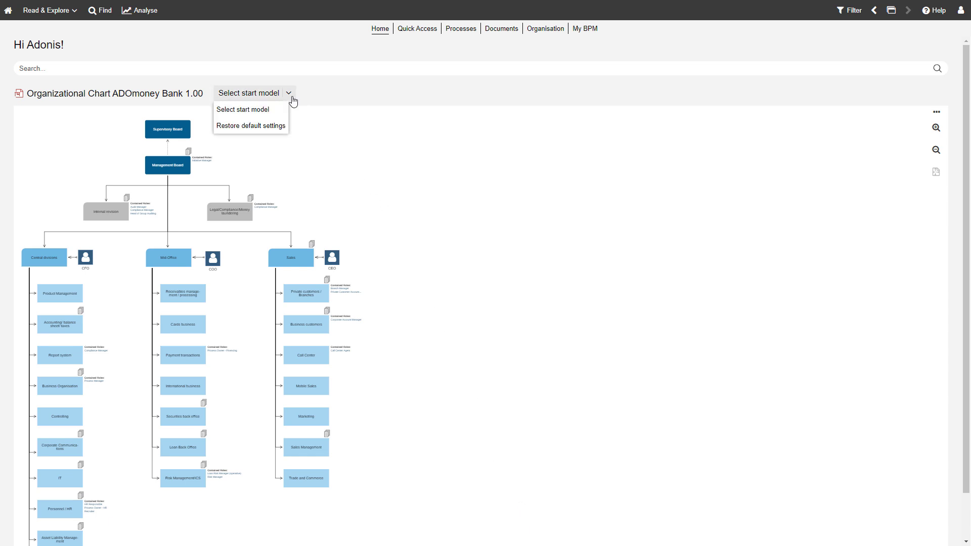
{"action": "left_click", "coordinate": [283, 129]}
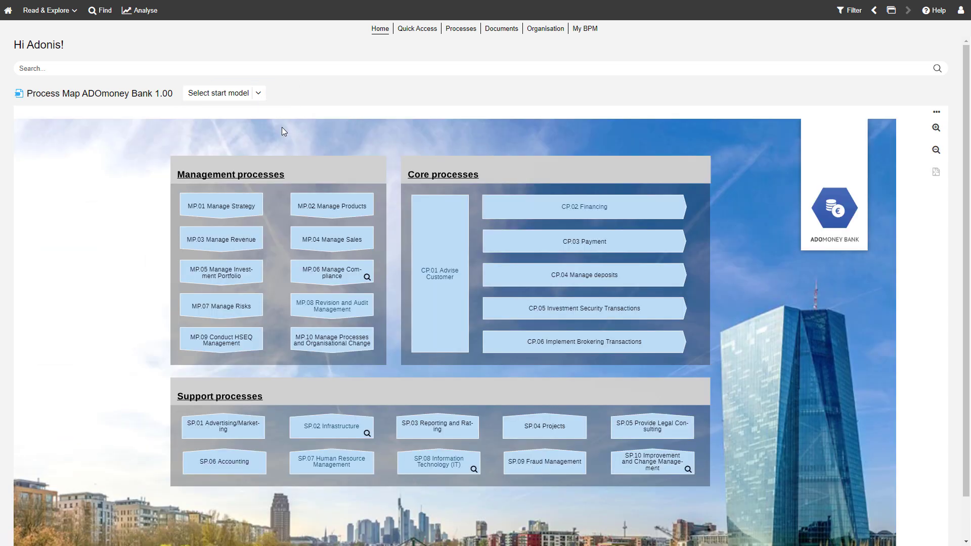
Search the repository for 'organisation', close the results, and show the Quick Access Favourites
{"action": "left_click", "coordinate": [193, 65]}
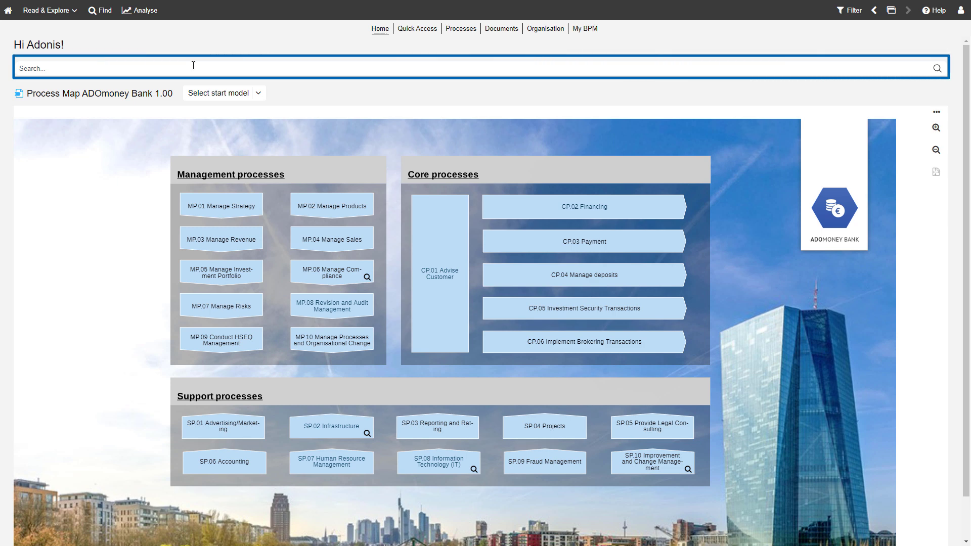
{"action": "type", "text": "organisation"}
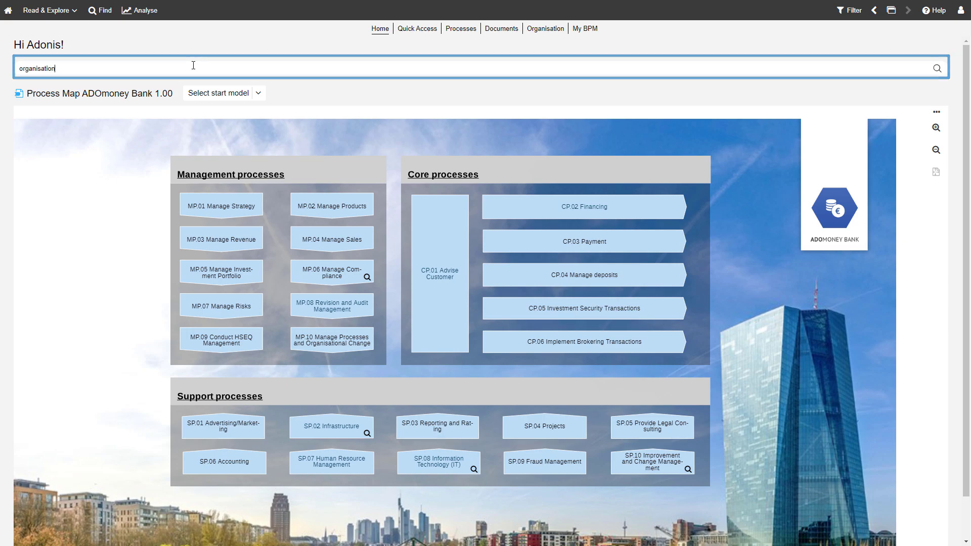
{"action": "key", "text": "Return"}
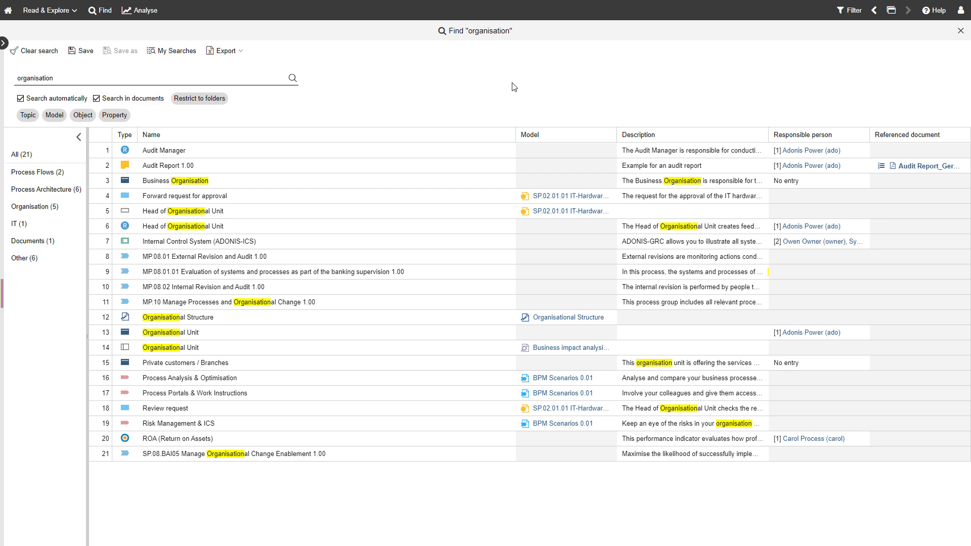
{"action": "left_click", "coordinate": [960, 33]}
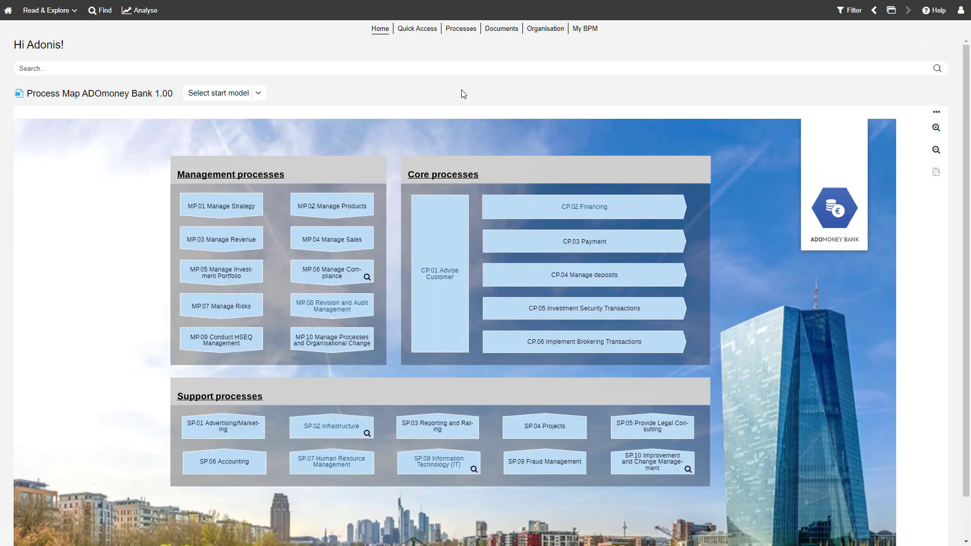
{"action": "left_click", "coordinate": [418, 28]}
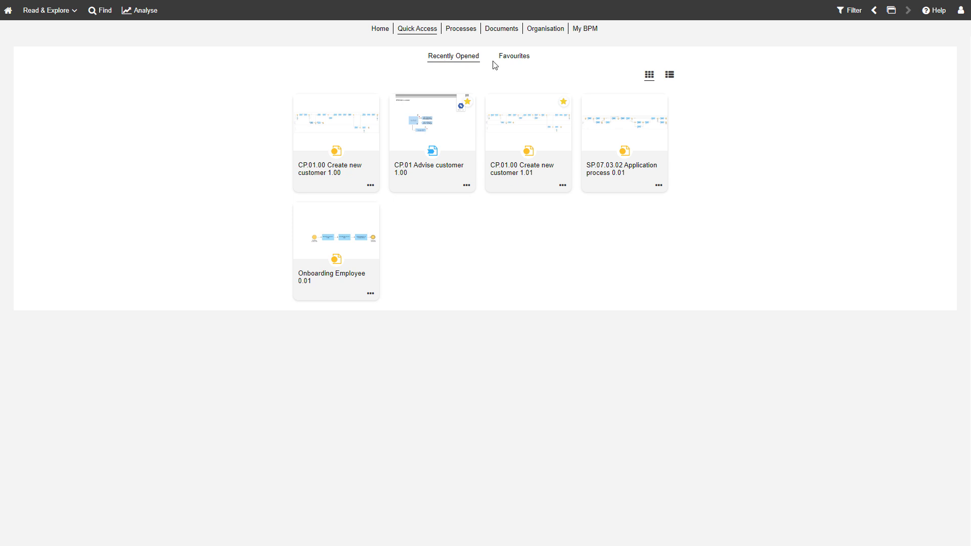
{"action": "left_click", "coordinate": [516, 58]}
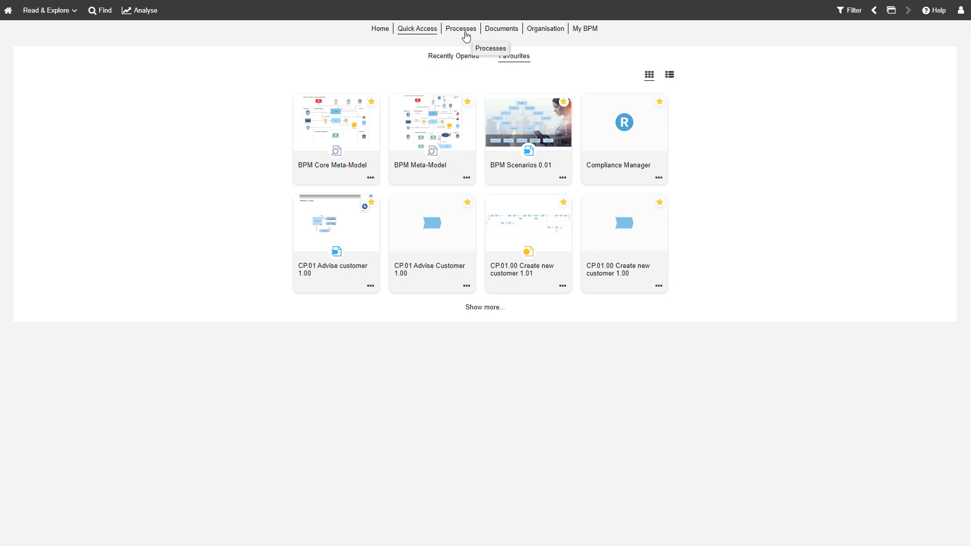
{"action": "left_click", "coordinate": [466, 35]}
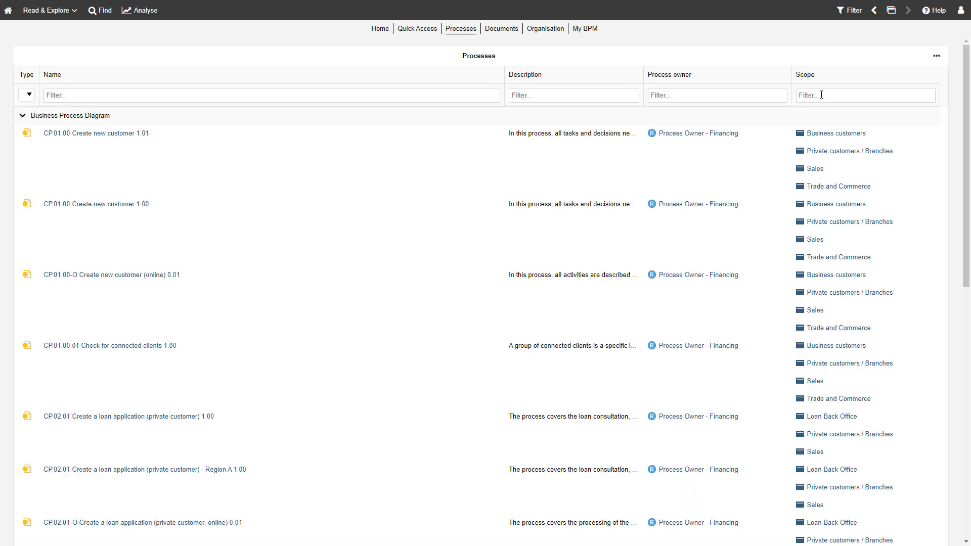
{"action": "left_click_drag", "start_coordinate": [966, 95], "coordinate": [966, 186]}
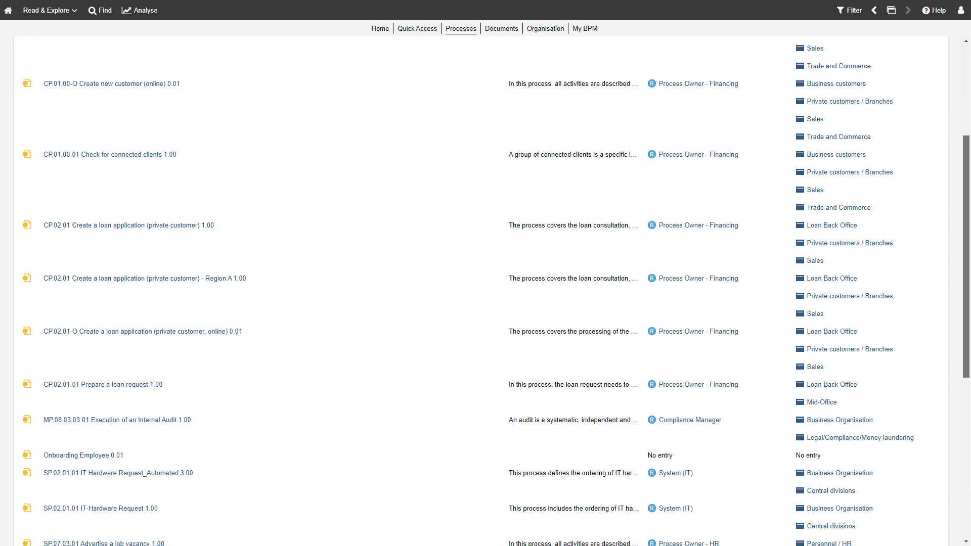
{"action": "scroll", "coordinate": [486, 288], "scroll_direction": "down", "scroll_amount": 7}
{"action": "scroll", "coordinate": [486, 288], "scroll_direction": "up", "scroll_amount": 11}
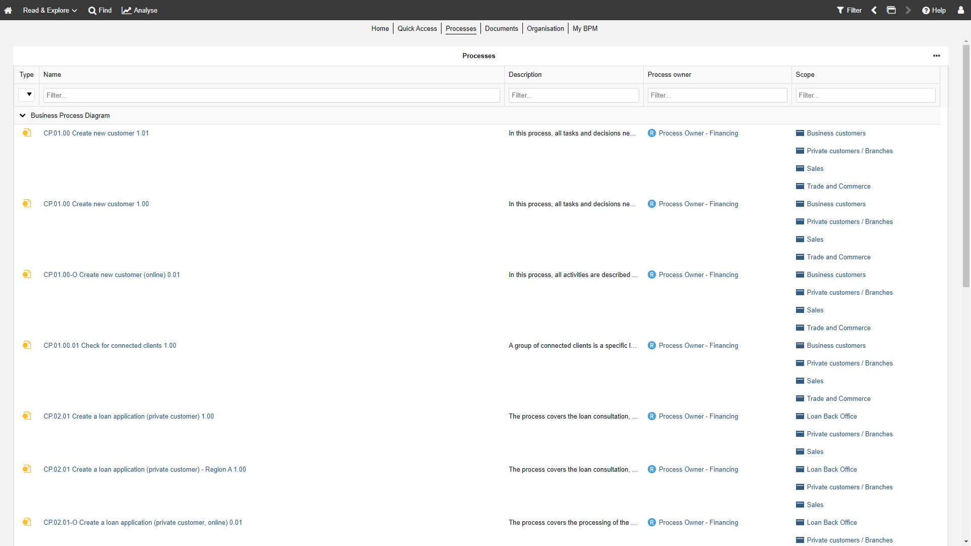
{"action": "left_click", "coordinate": [852, 11]}
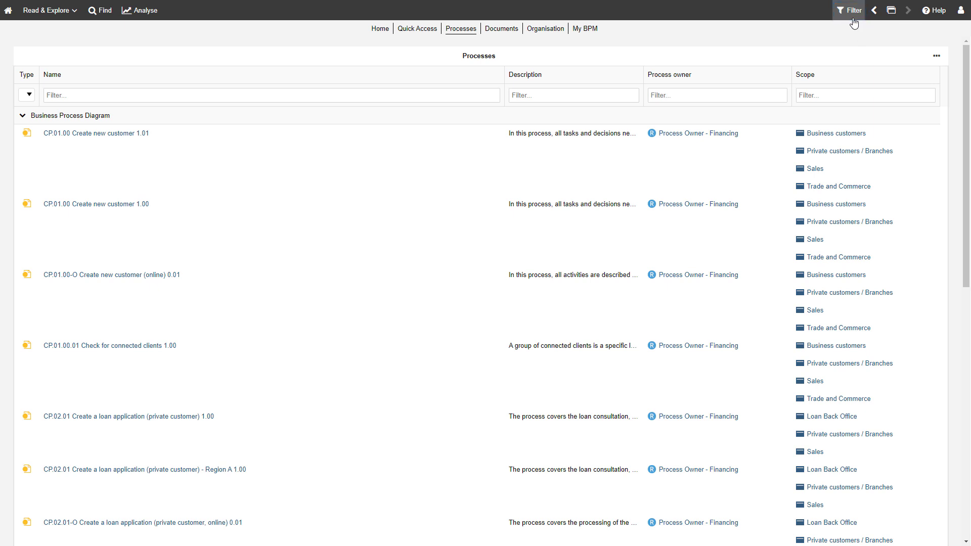
Apply a Released-only state filter, confirm both prompts, and review the reloaded Processes list
{"action": "left_click", "coordinate": [854, 15]}
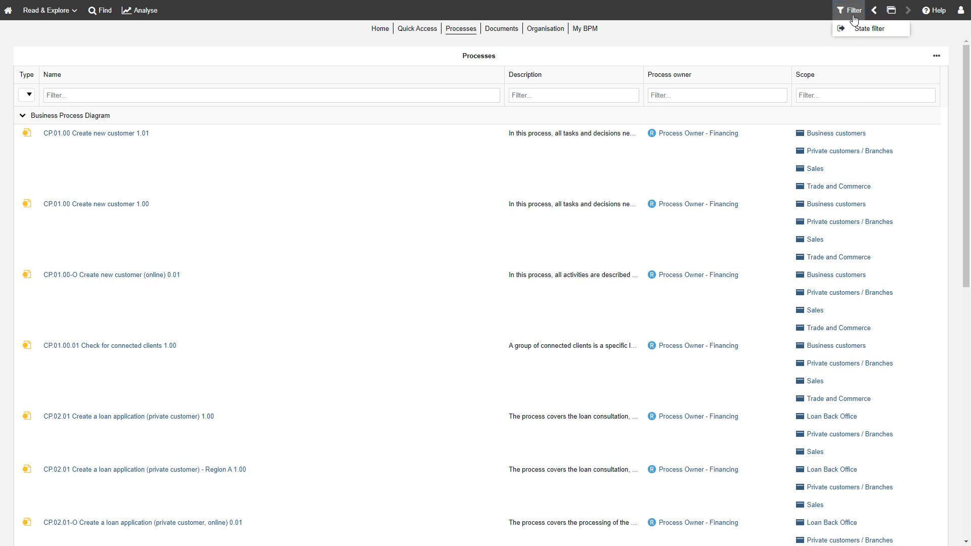
{"action": "left_click", "coordinate": [898, 31]}
{"action": "left_click", "coordinate": [897, 73]}
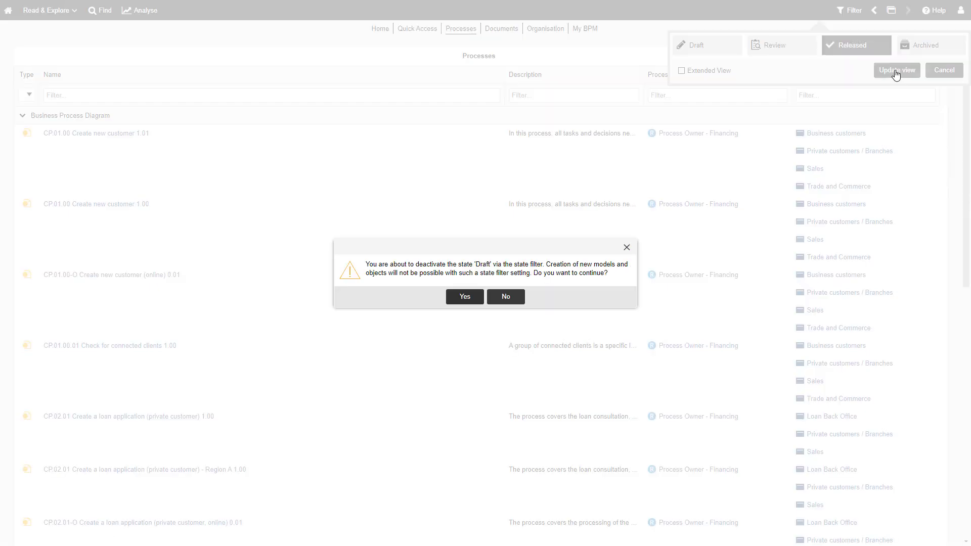
{"action": "left_click", "coordinate": [460, 301]}
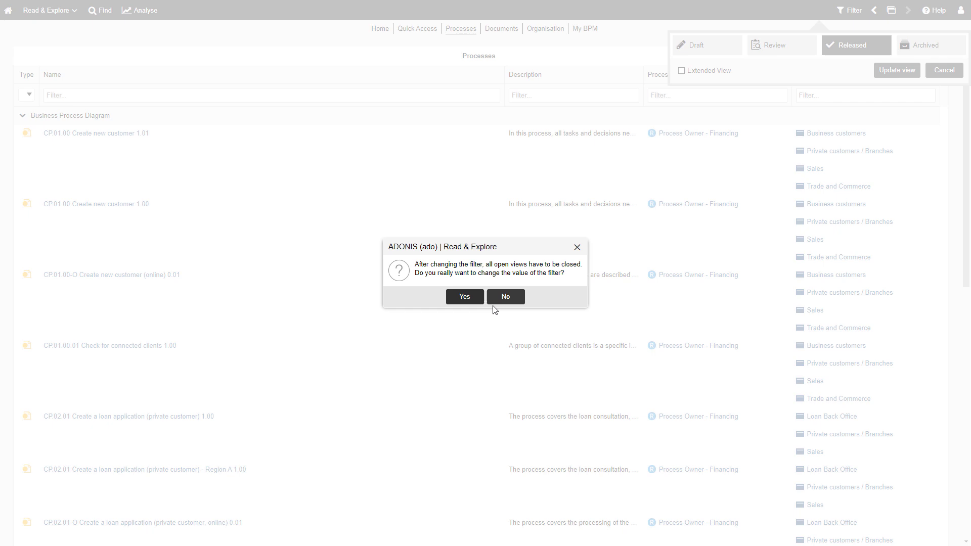
{"action": "left_click", "coordinate": [470, 300]}
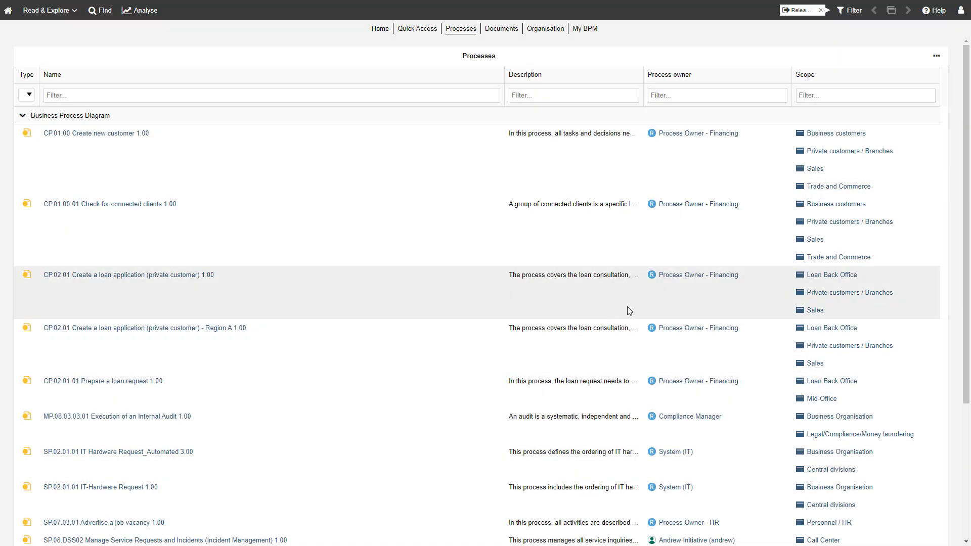
{"action": "scroll", "coordinate": [966, 122], "scroll_direction": "down", "scroll_amount": 5}
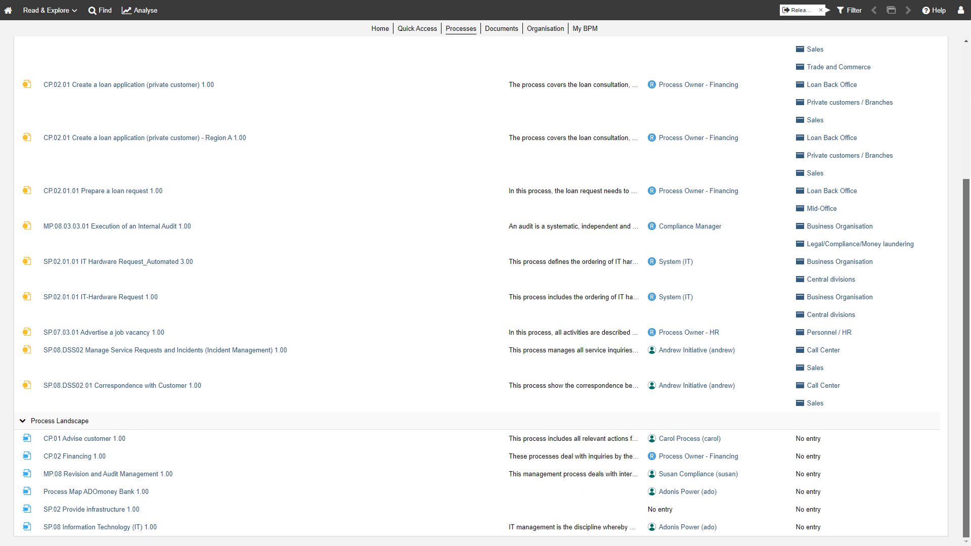
{"action": "scroll", "coordinate": [967, 121], "scroll_direction": "up", "scroll_amount": 5}
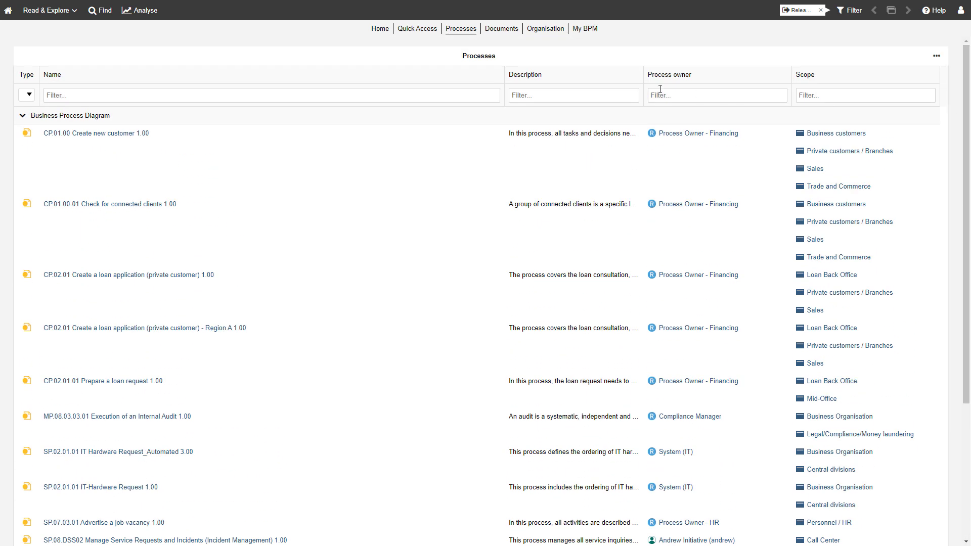
Browse the Documents list and the Organisation units list, then go to My BPM
{"action": "left_click", "coordinate": [501, 30]}
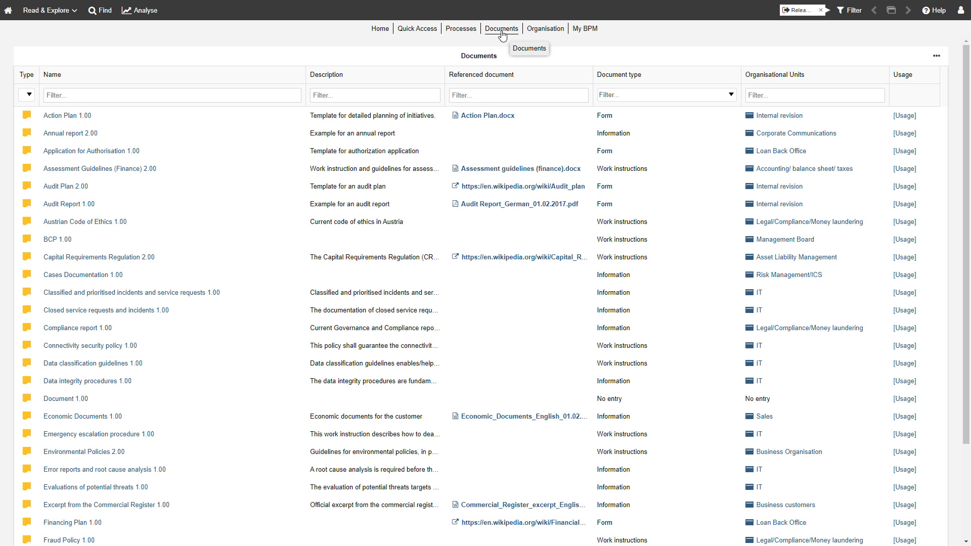
{"action": "left_click", "coordinate": [557, 36]}
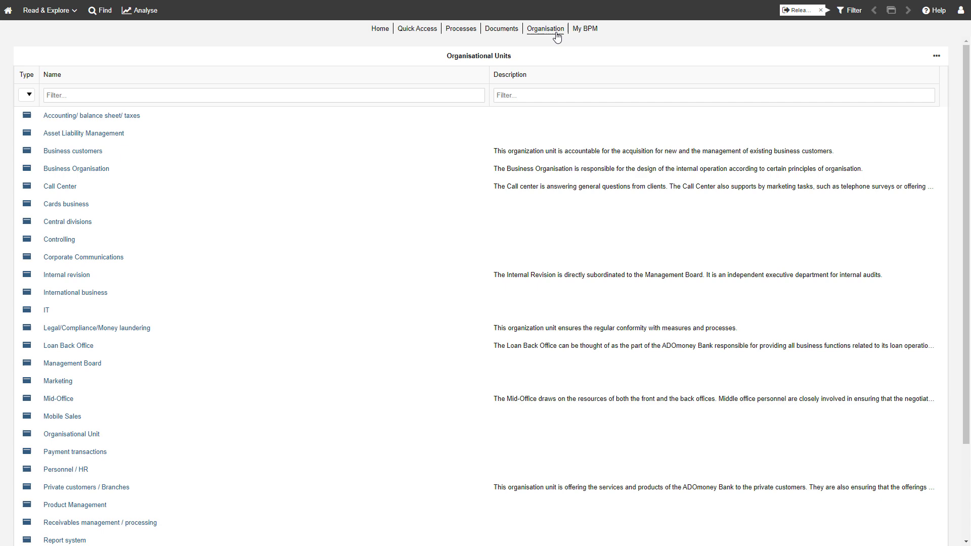
{"action": "left_click", "coordinate": [593, 35]}
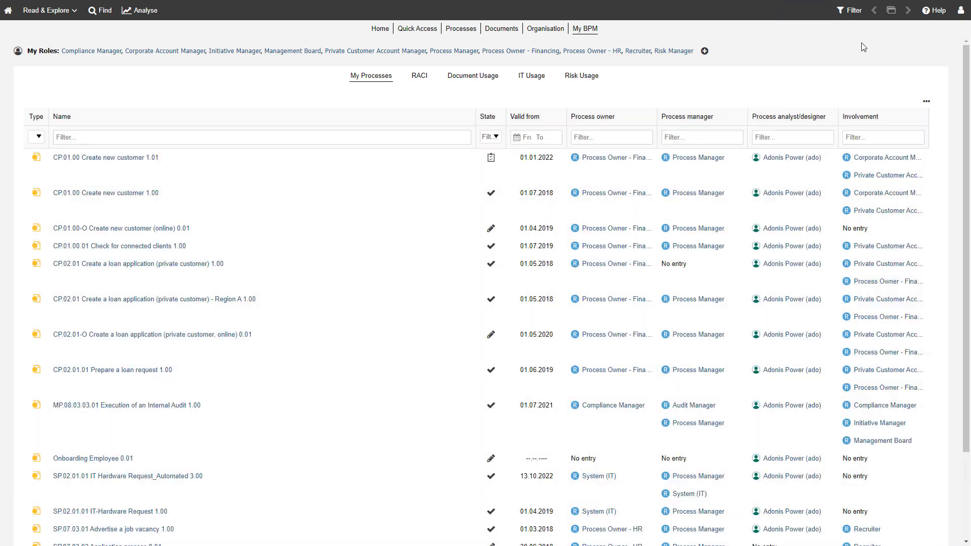
Scroll through the My Processes list and back to the top
{"action": "left_click_drag", "start_coordinate": [967, 78], "coordinate": [967, 161]}
{"action": "scroll", "coordinate": [480, 284], "scroll_direction": "up", "scroll_amount": 3}
Open CP.01.00 Create new customer and follow 'Frequently viewed together' to SP.08.DSS02 Manage Service Requests and Incidents
{"action": "left_click", "coordinate": [124, 161]}
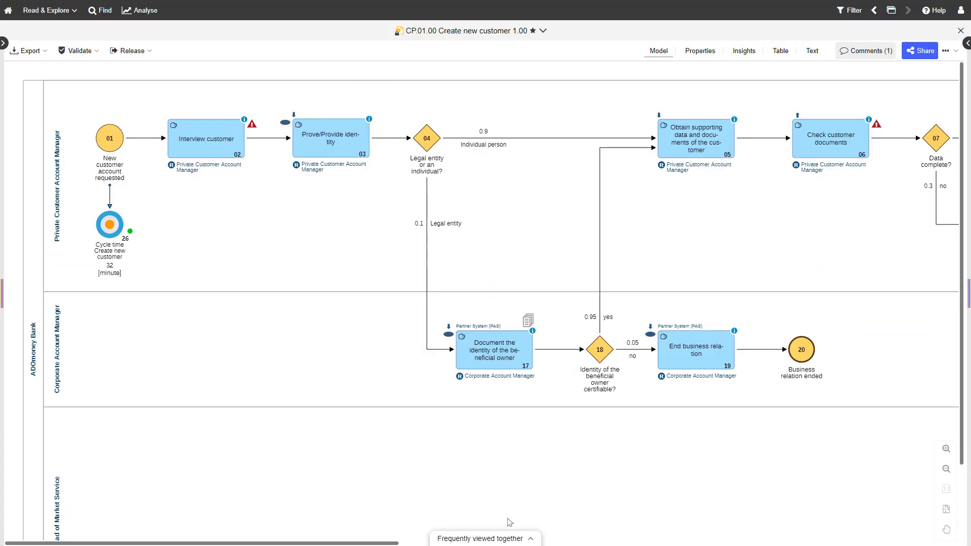
{"action": "left_click", "coordinate": [532, 542]}
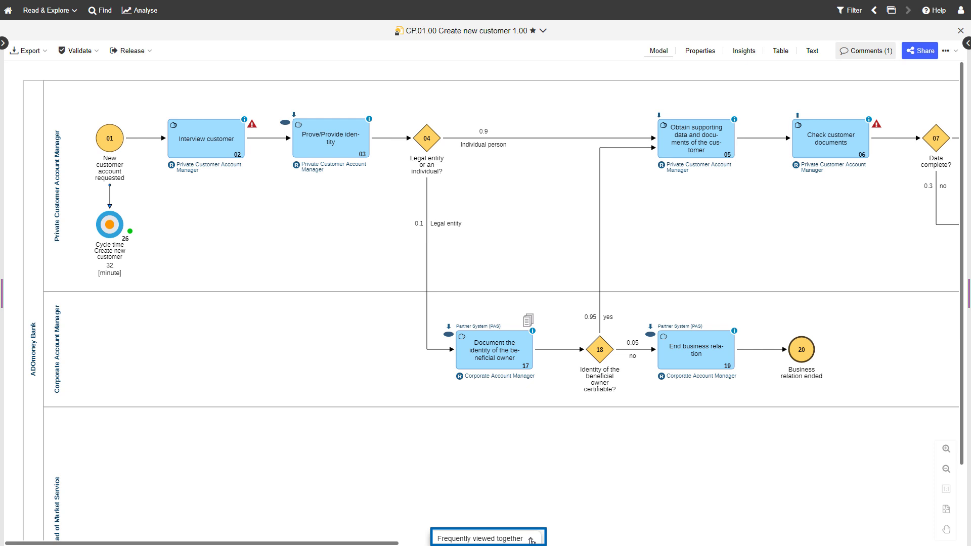
{"action": "left_click", "coordinate": [531, 541]}
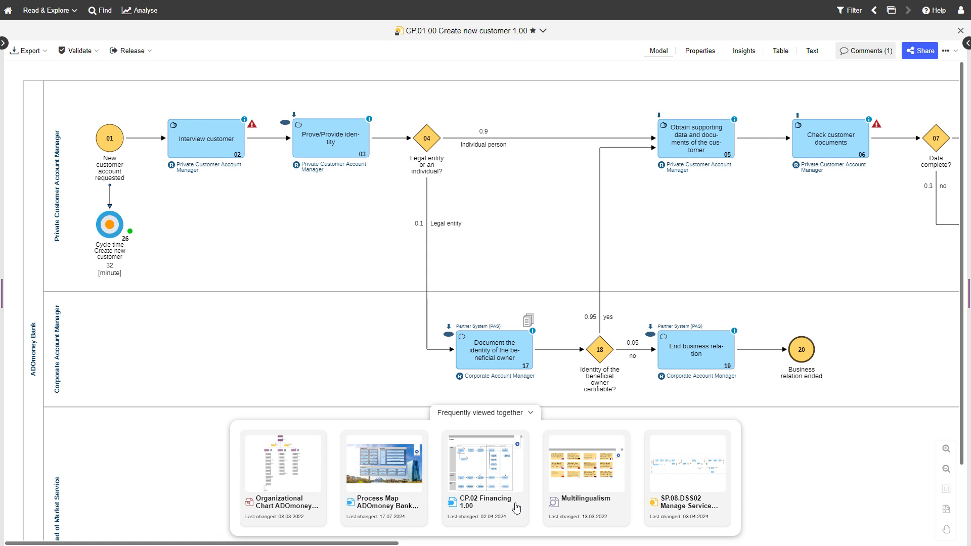
{"action": "left_click", "coordinate": [705, 486]}
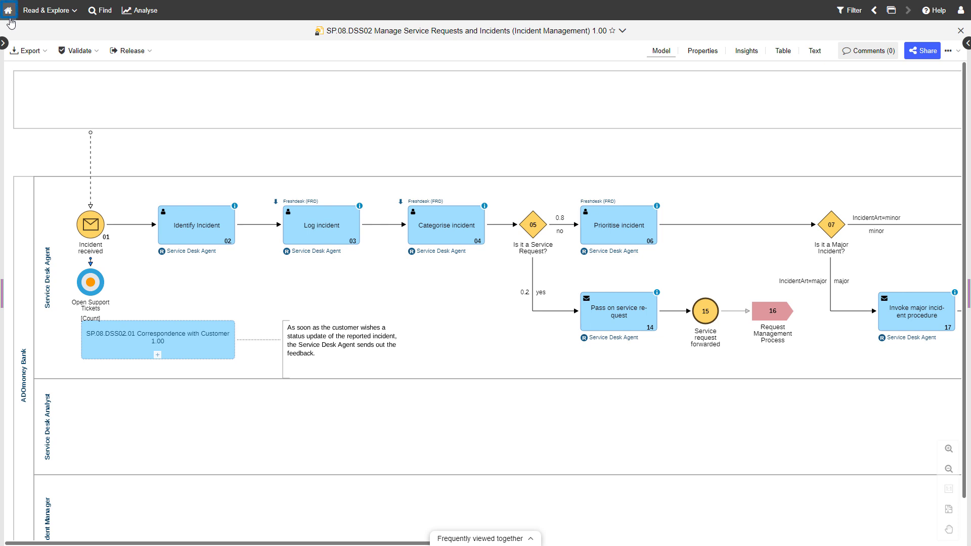
Go back to the home page with the Process Map ADOmoney Bank 1.00
{"action": "left_click", "coordinate": [8, 10]}
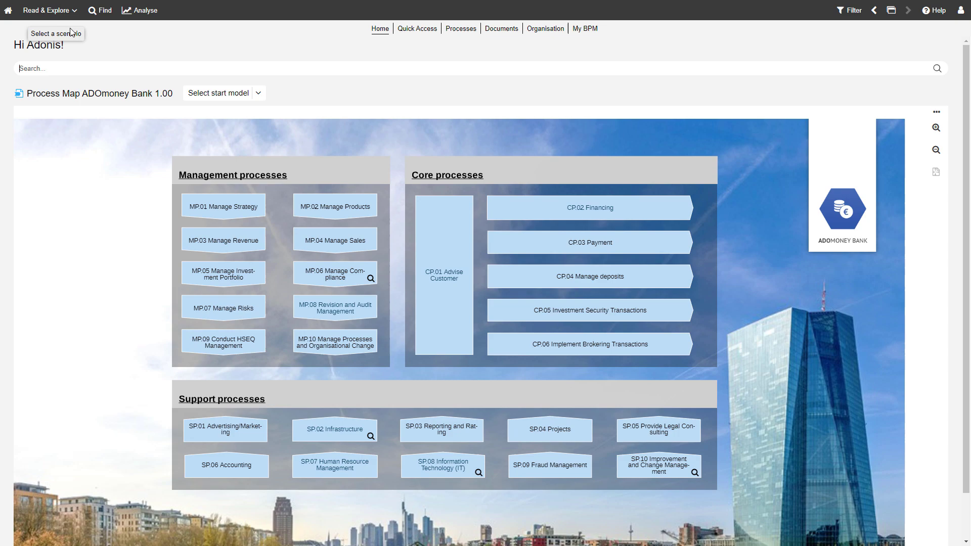